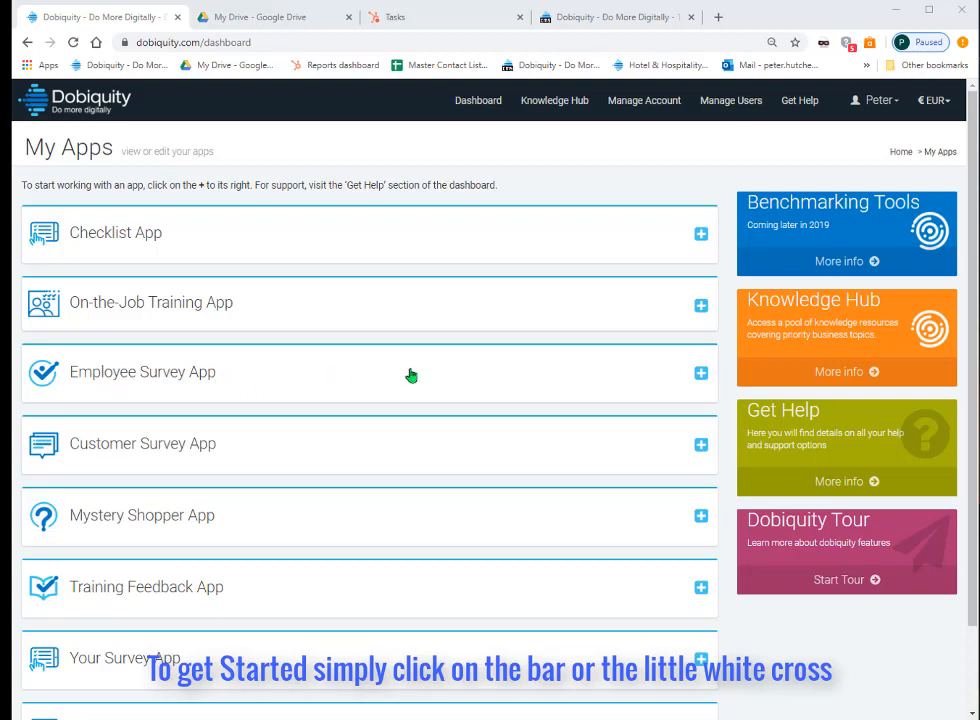
Step: Create a new survey in the Employee Survey App and continue past the introduction to the survey details
left_click(702, 375)
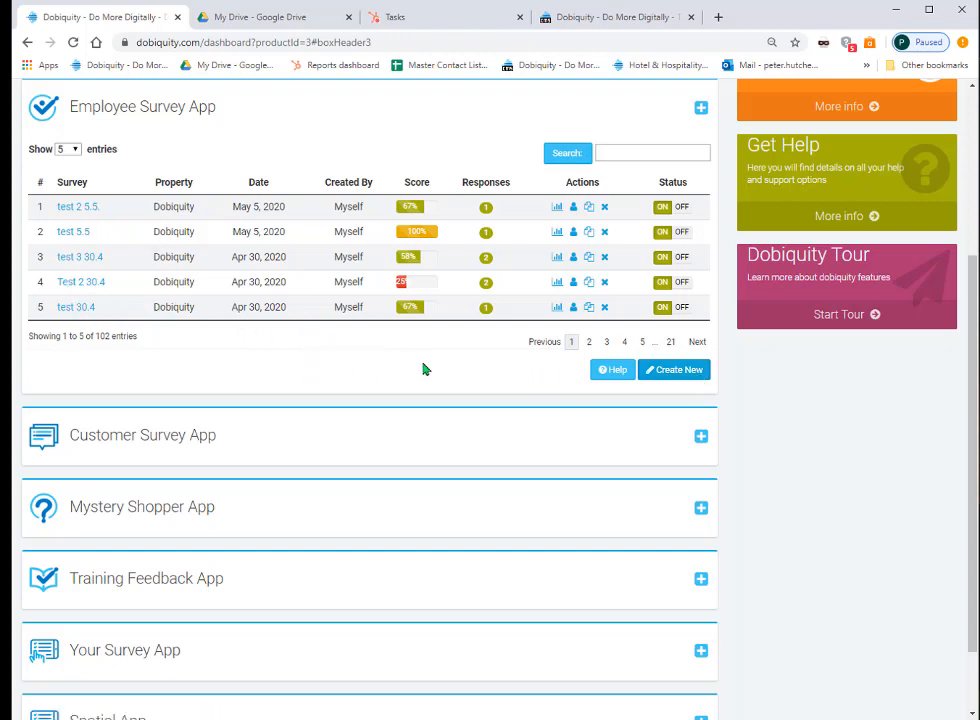
left_click(676, 375)
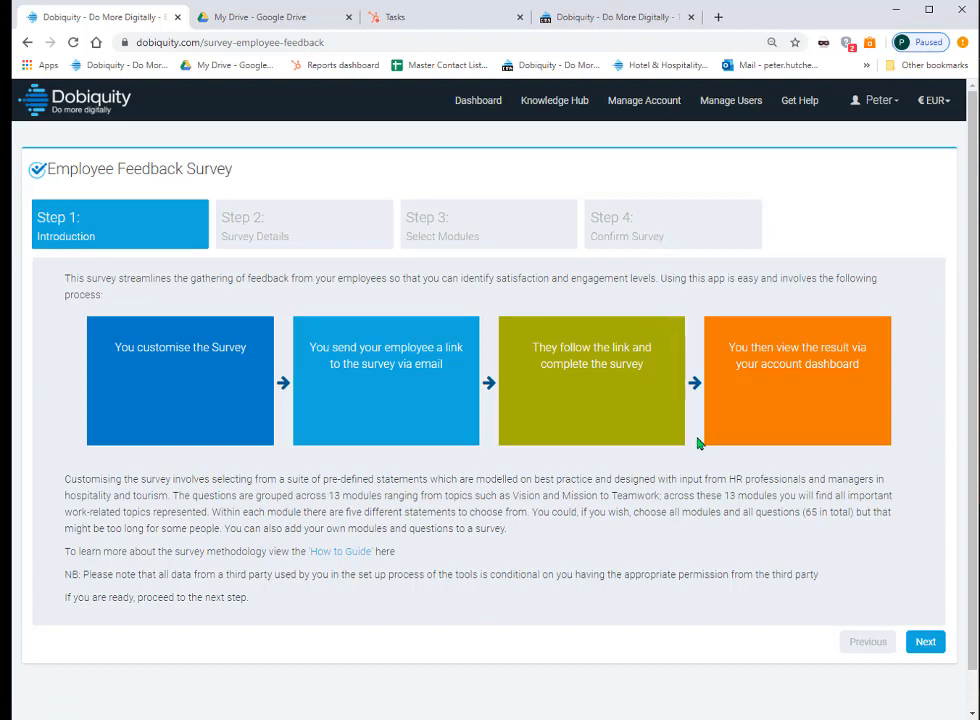
left_click(926, 643)
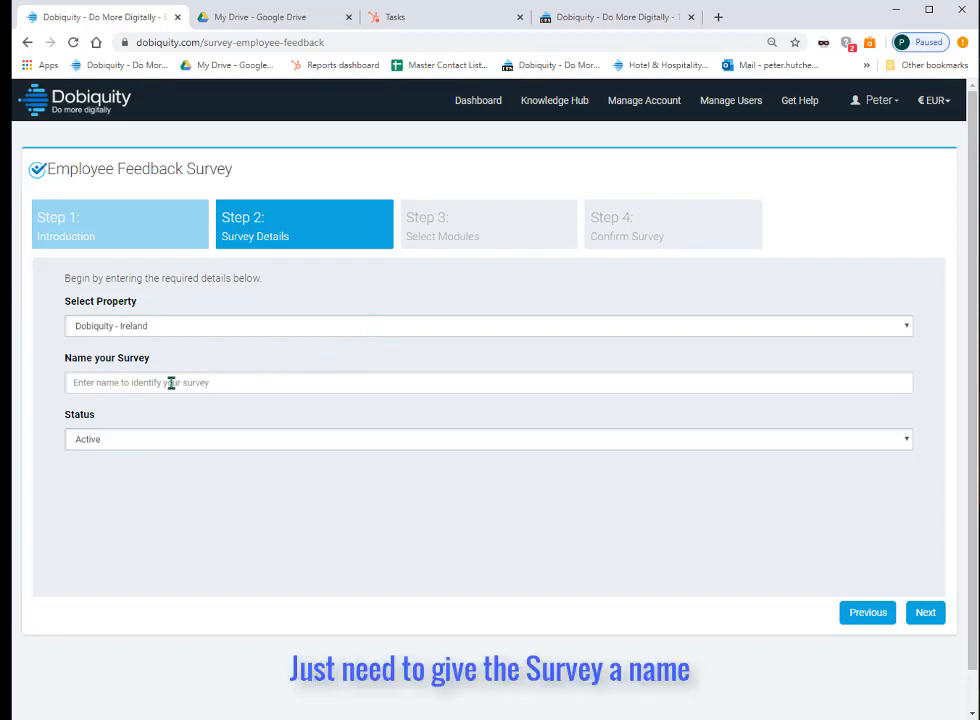
Step: Name the survey with the creator's first name followed by 6.5.20, and continue to the module selection
left_click(117, 384)
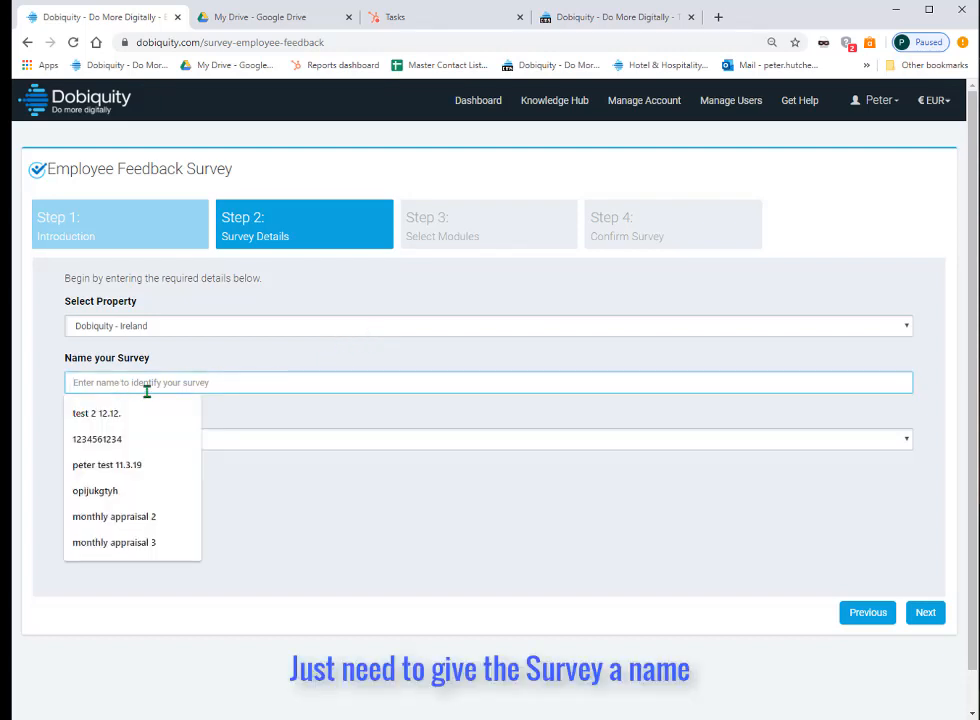
type("Peter ")
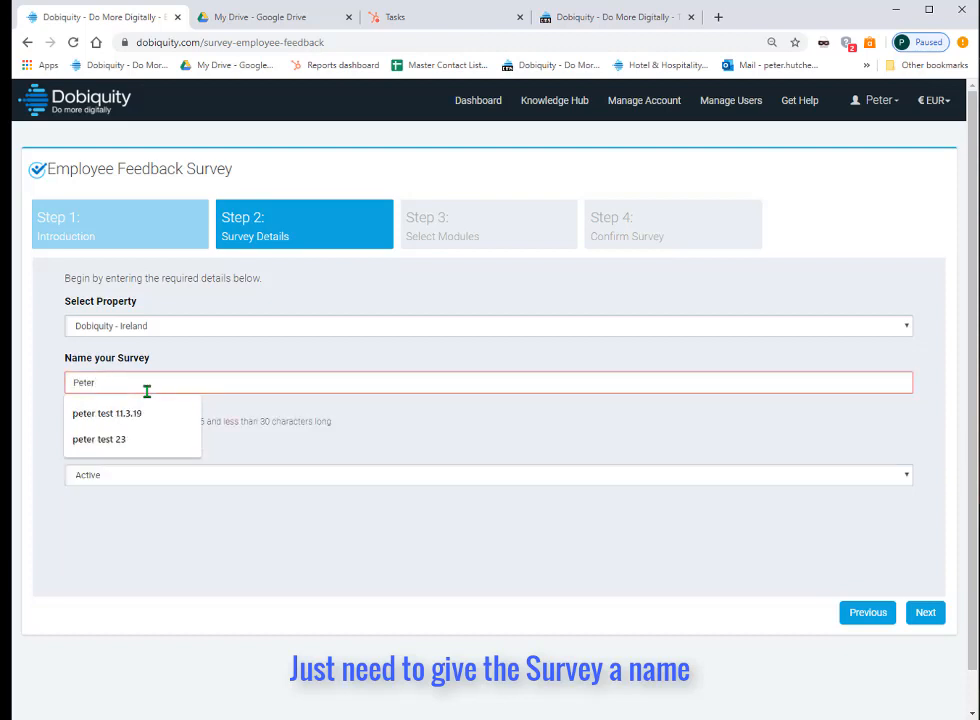
type("6.5.")
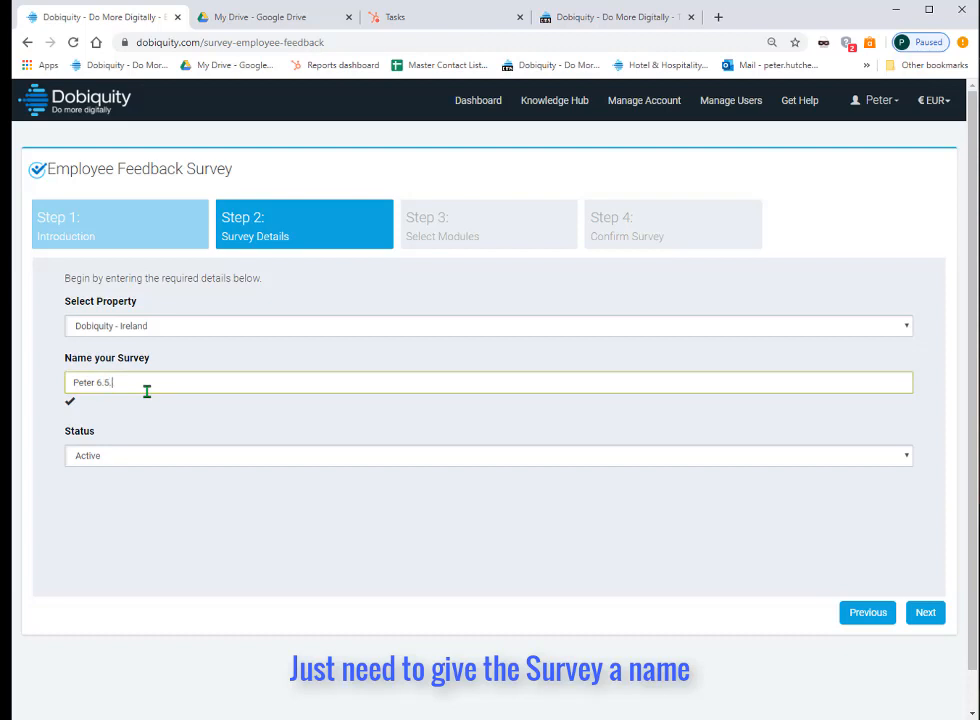
type("20")
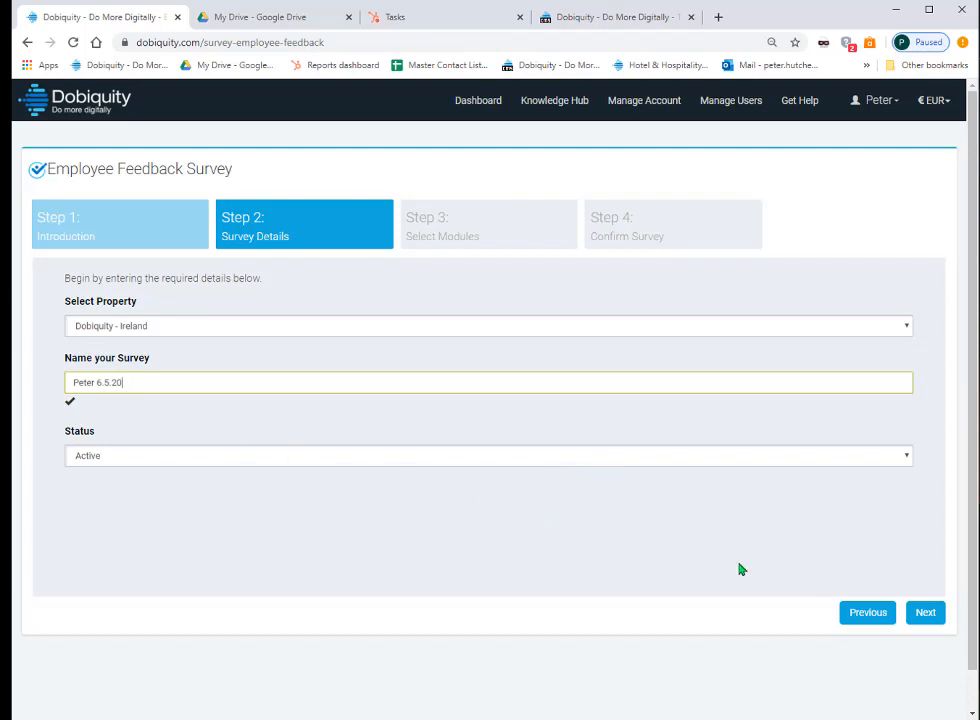
left_click(928, 615)
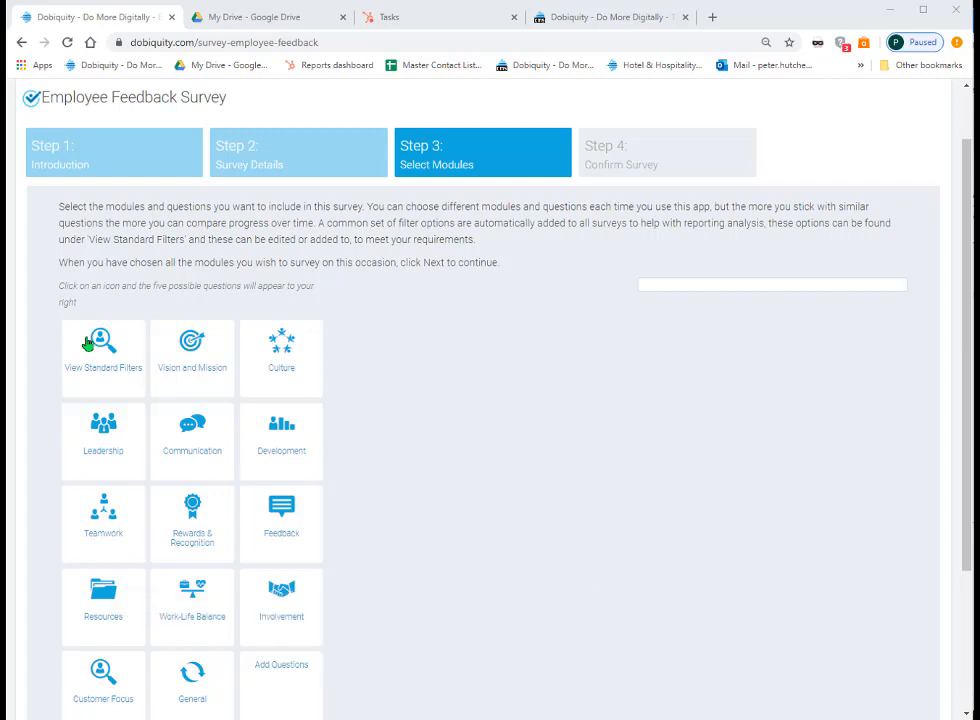
Step: Open the standard filters and review the filter questions, their mandatory settings and the selected filters list
scroll(109, 306, "down", 1)
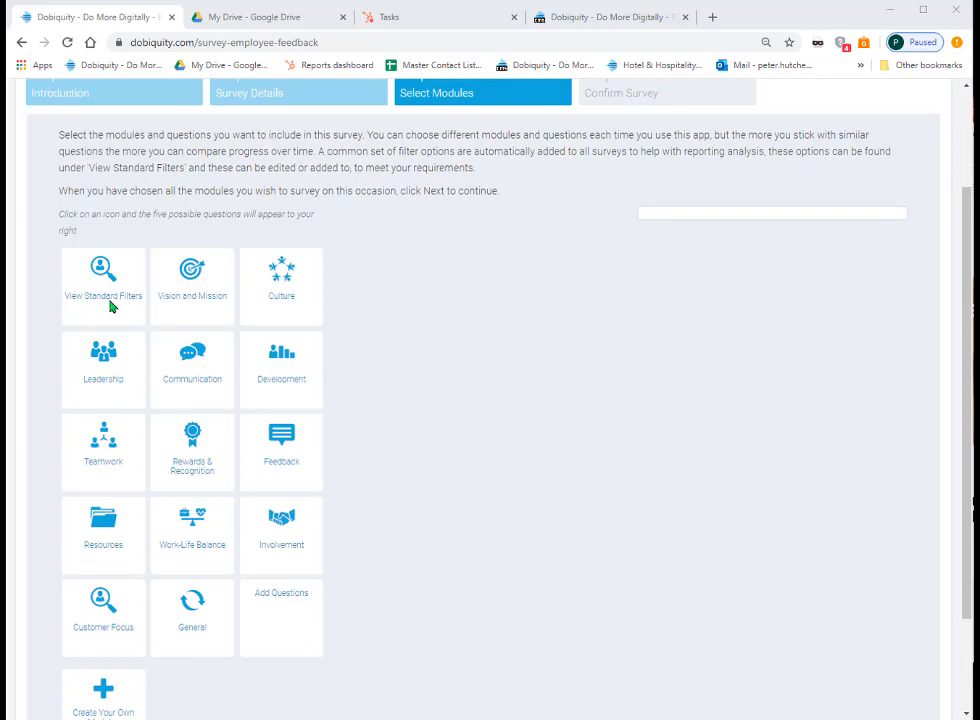
left_click(110, 309)
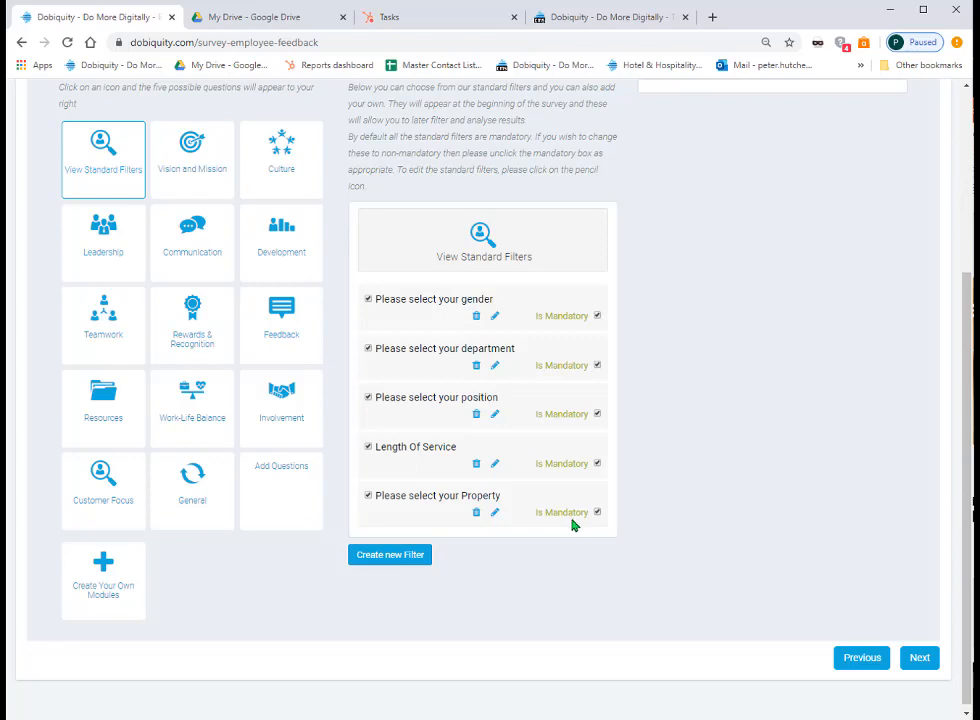
scroll(853, 606, "up", 1)
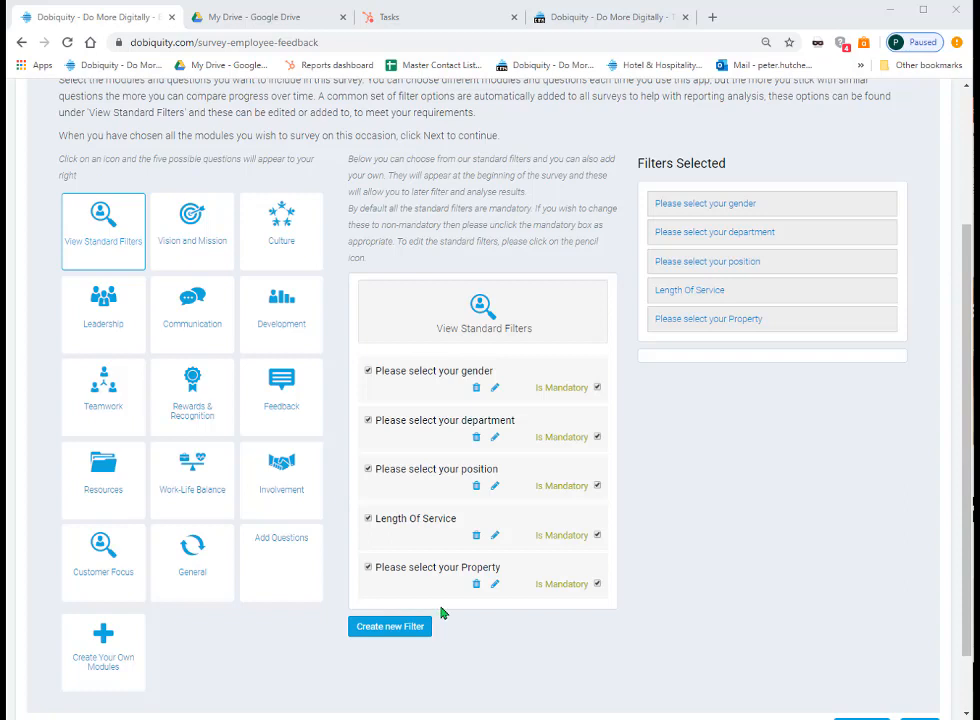
Step: Add the first, third and fifth Vision and Mission questions to the survey, and check which custom question types are offered
left_click(208, 246)
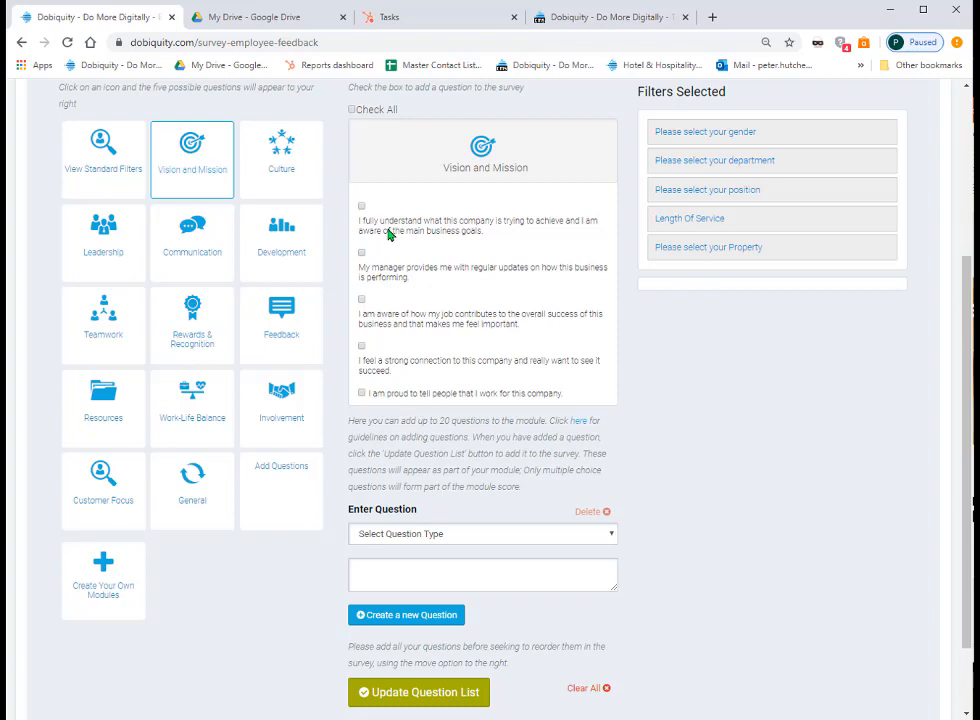
left_click(362, 207)
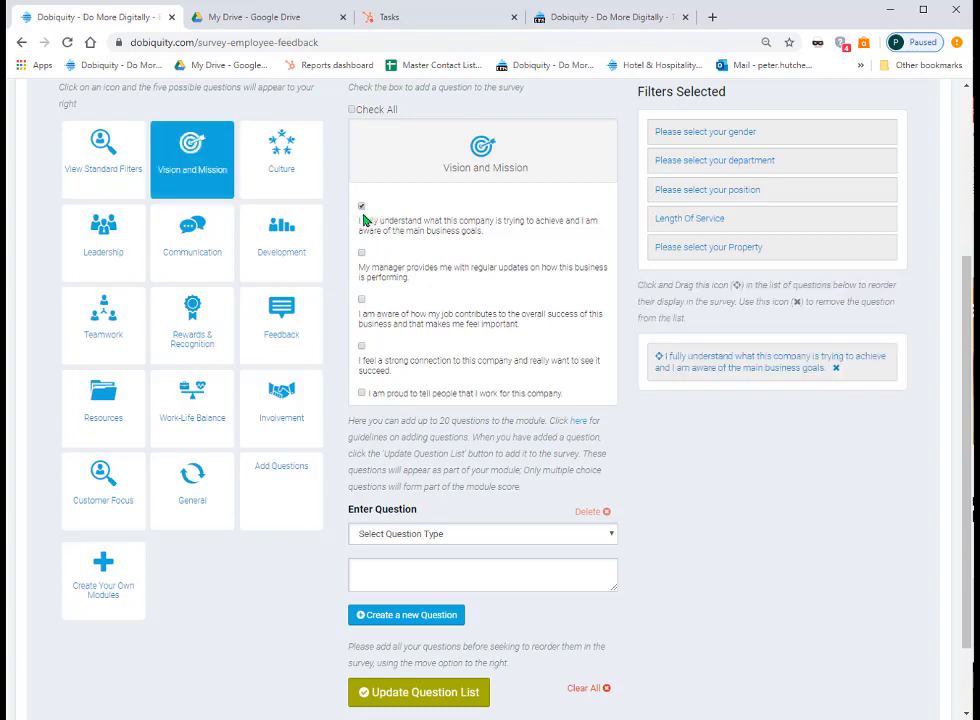
left_click(362, 300)
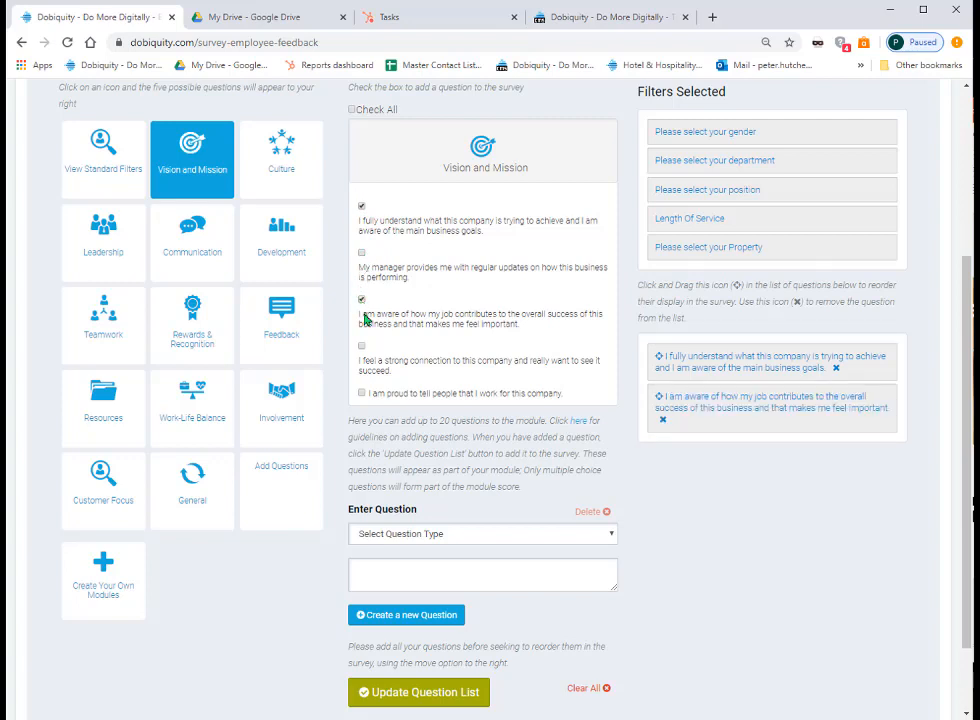
left_click(362, 394)
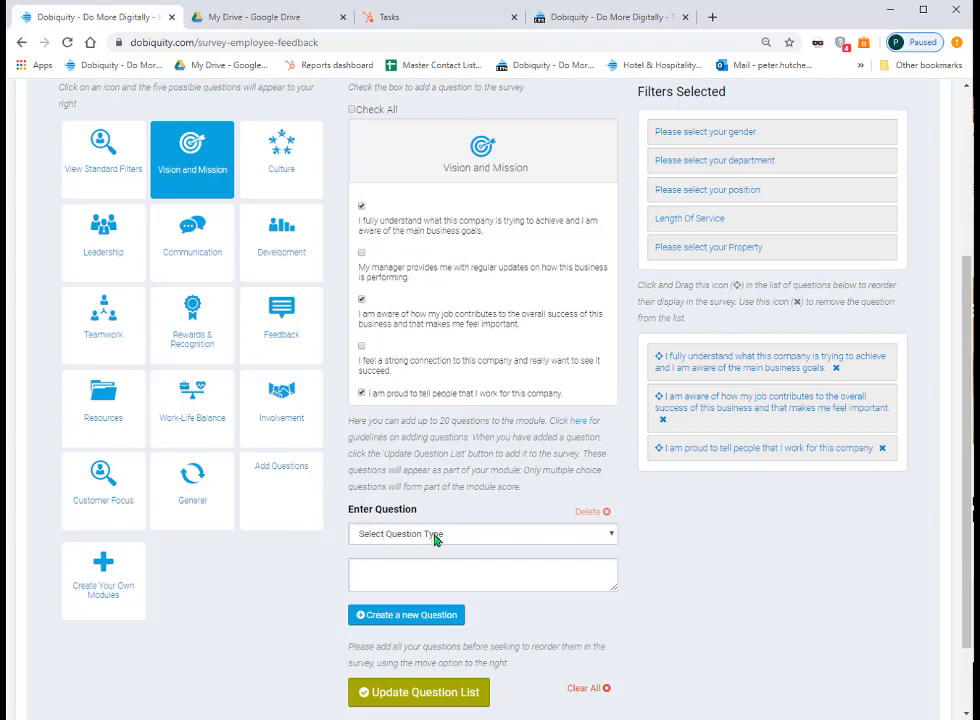
left_click(610, 537)
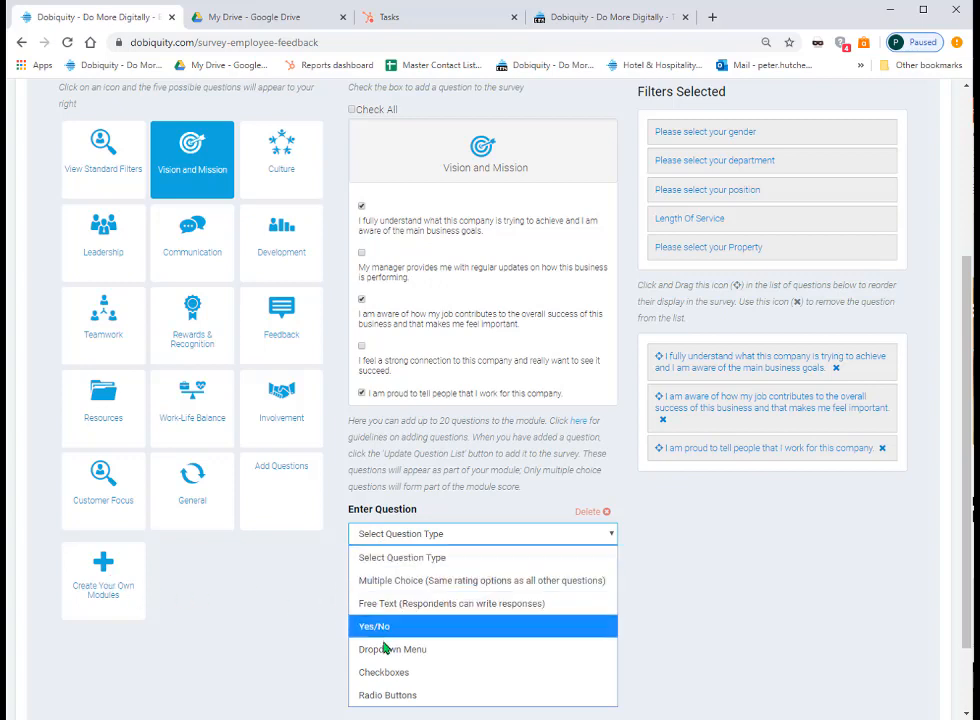
left_click(695, 553)
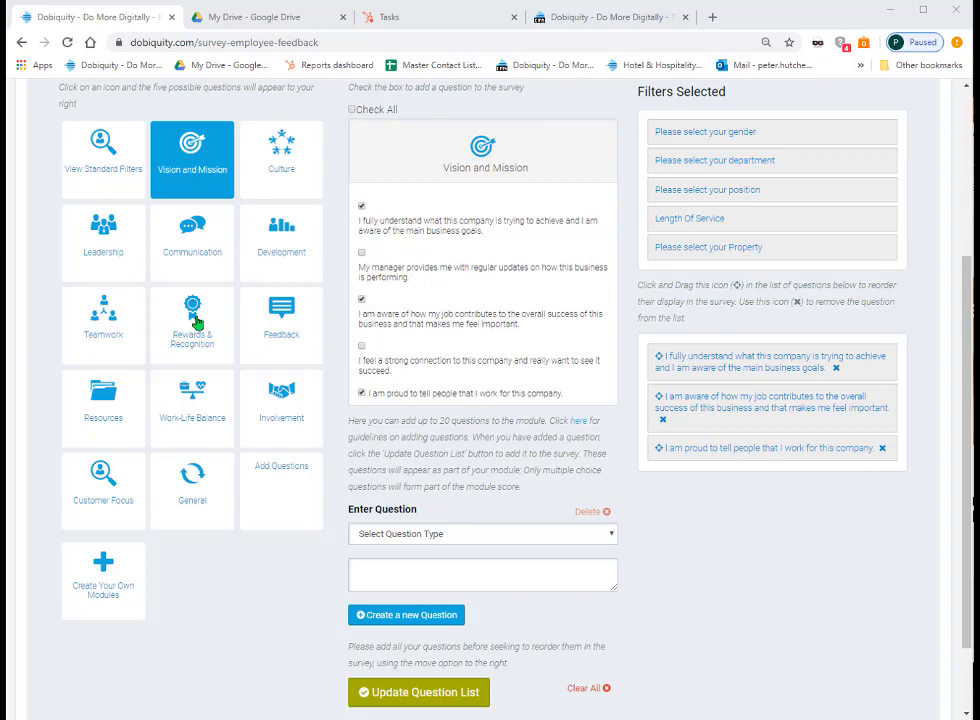
Step: Add the first, second and fifth Rewards & Recognition questions to the survey
left_click(197, 323)
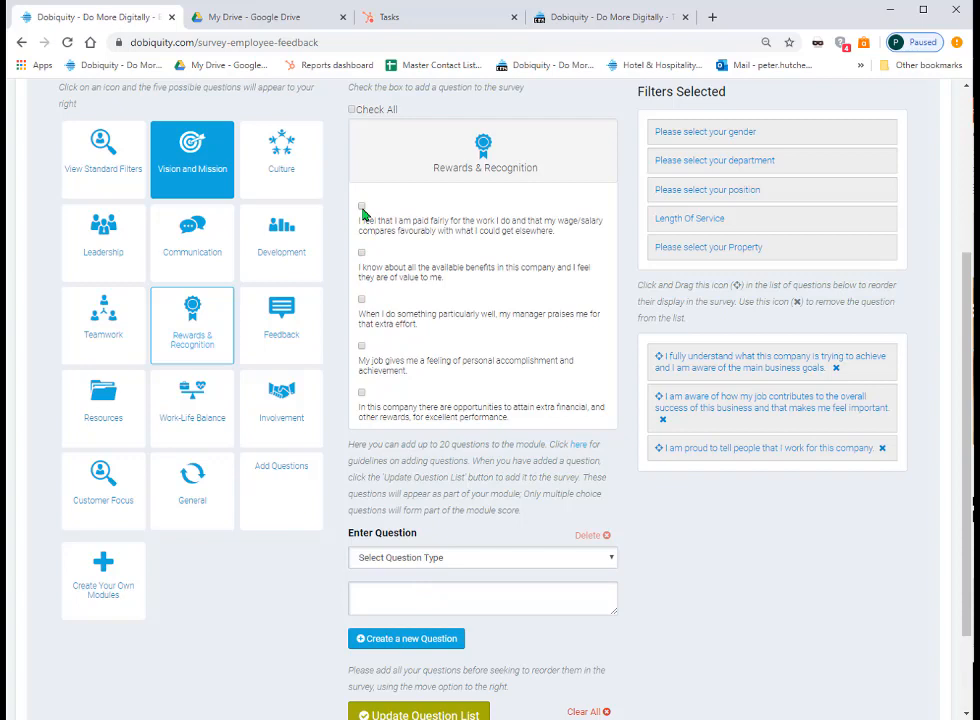
left_click(361, 207)
left_click(361, 253)
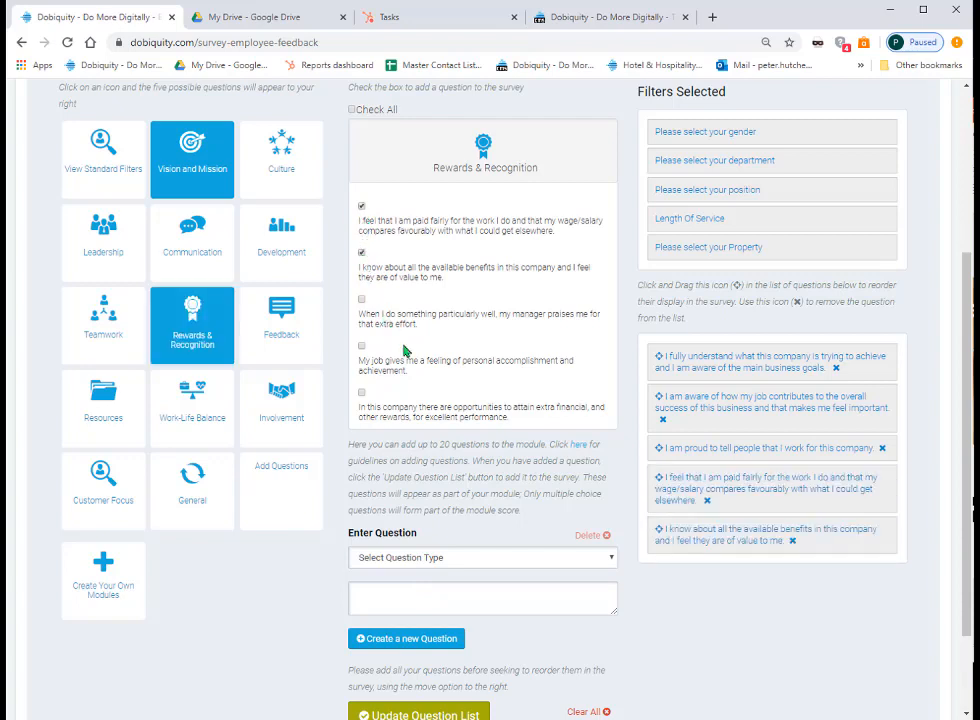
left_click(361, 393)
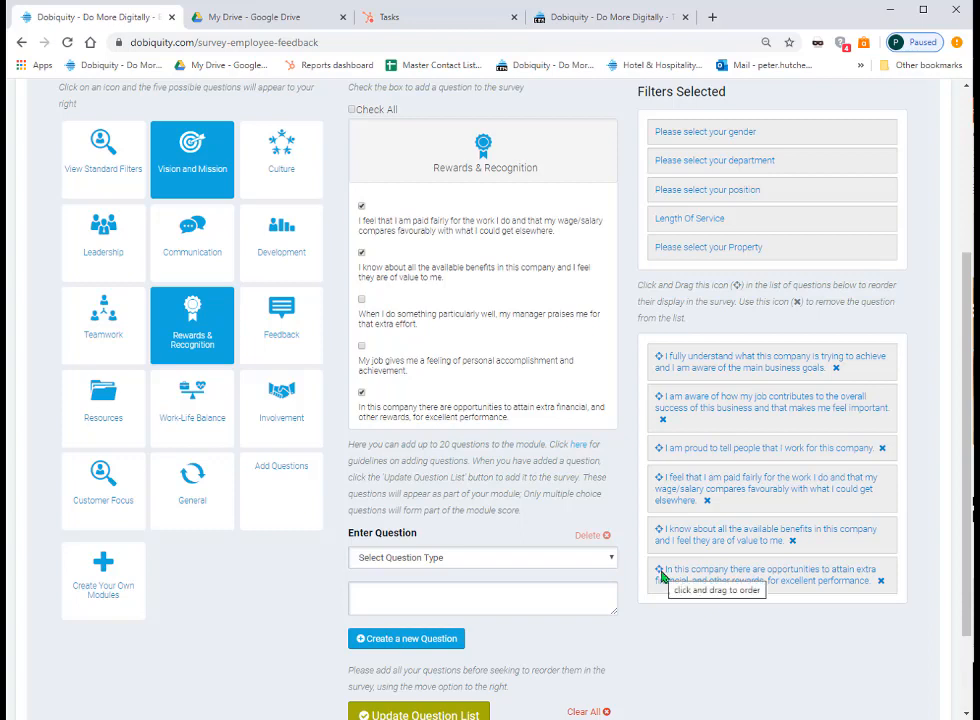
Step: Move the question on extra financial and other rewards to the start of the question order, and continue to the survey confirmation
left_click_drag(660, 573, 661, 341)
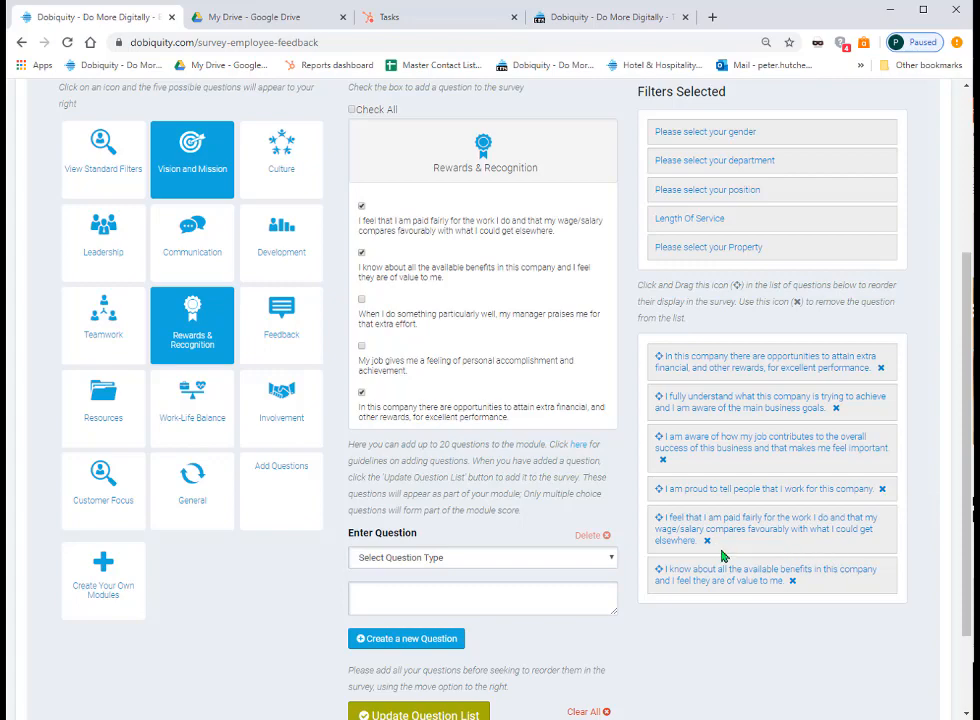
scroll(787, 619, "down", 3)
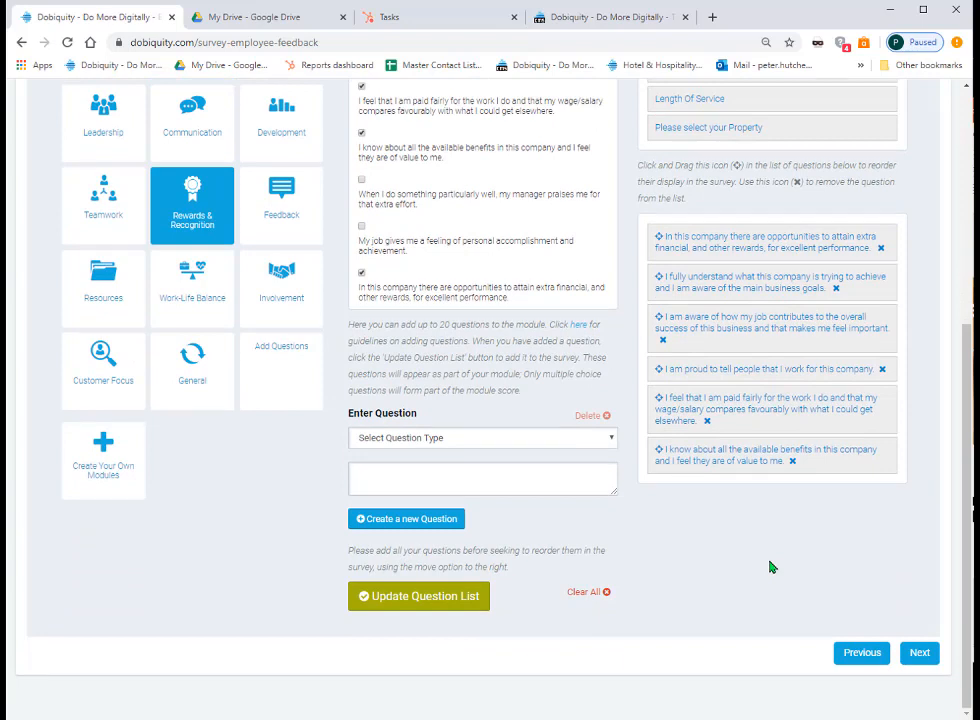
left_click(919, 653)
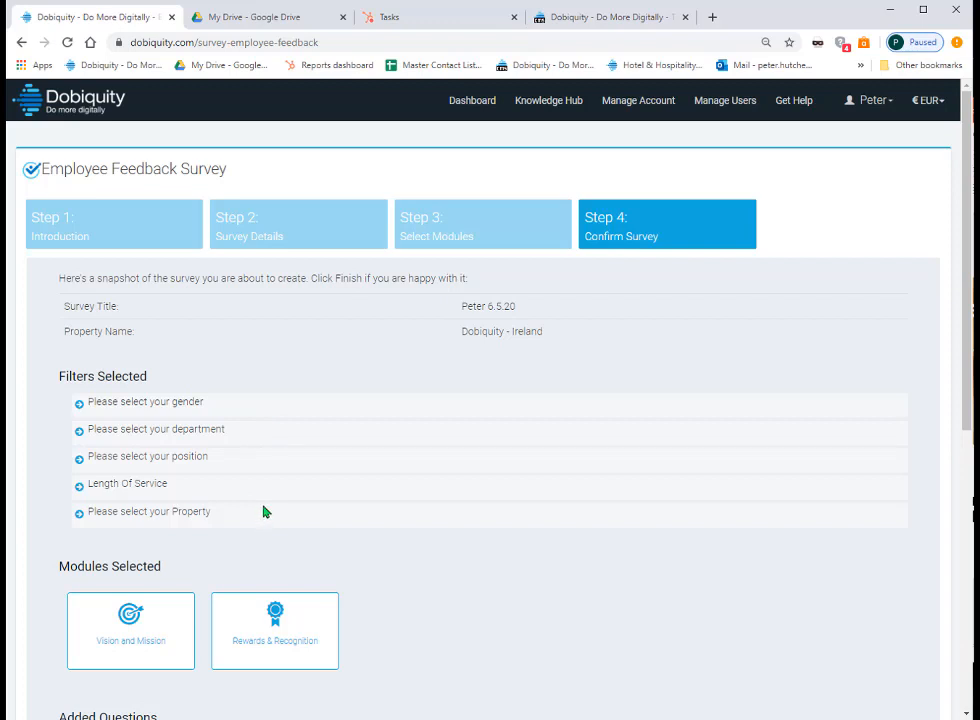
Step: Review the survey snapshot and set the short-answer prompt for Red Smiley (negative) responses to Yes
scroll(420, 593, "down", 1)
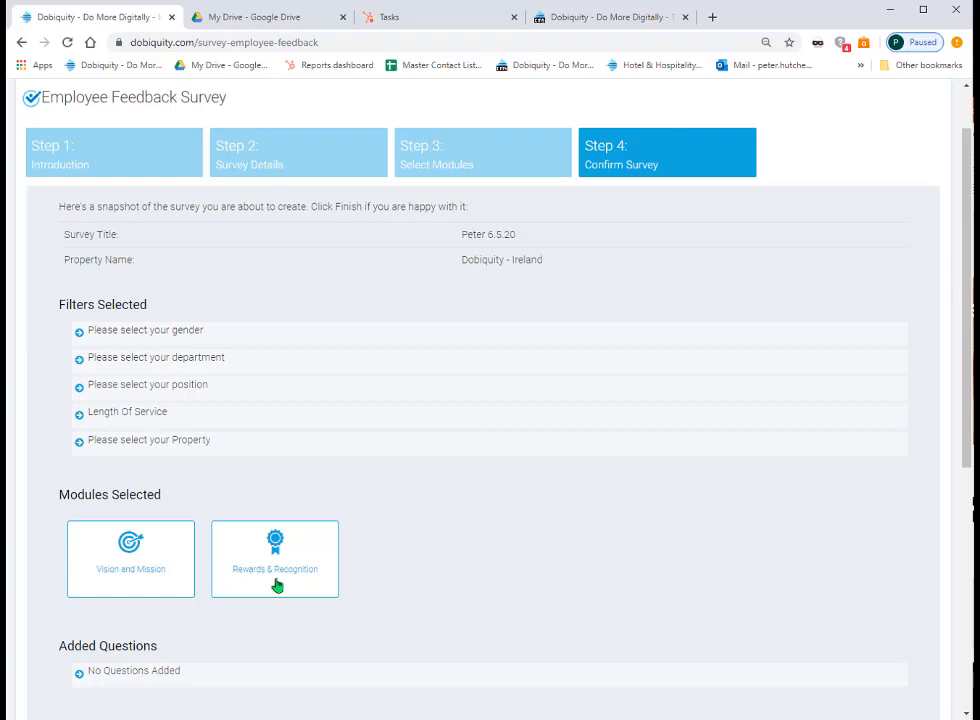
scroll(493, 579, "down", 1)
scroll(493, 579, "down", 2)
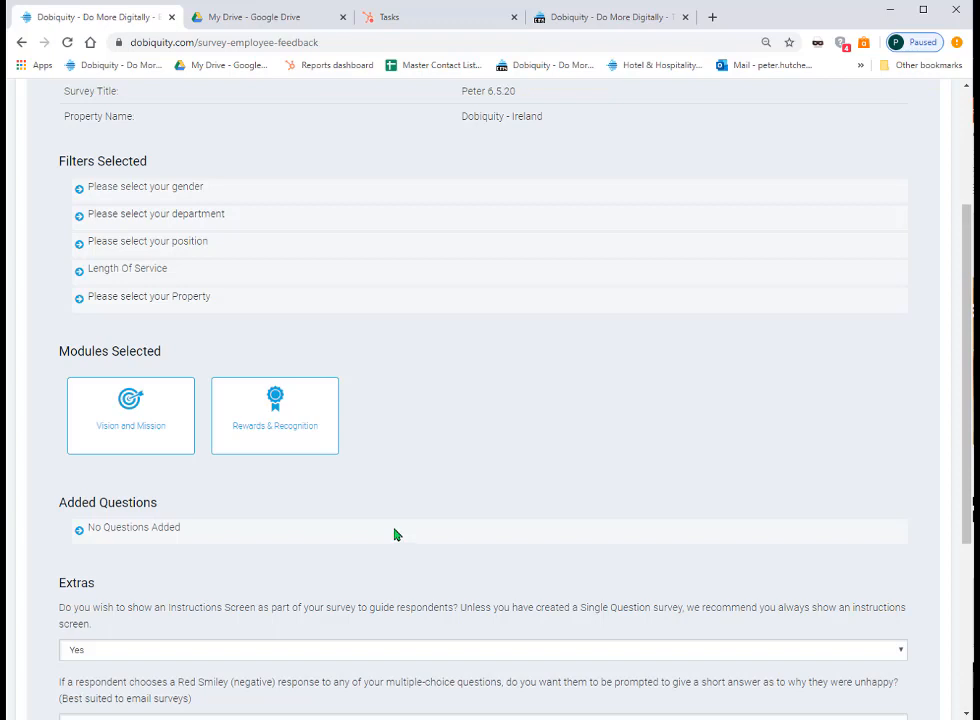
scroll(534, 593, "down", 1)
scroll(538, 593, "down", 2)
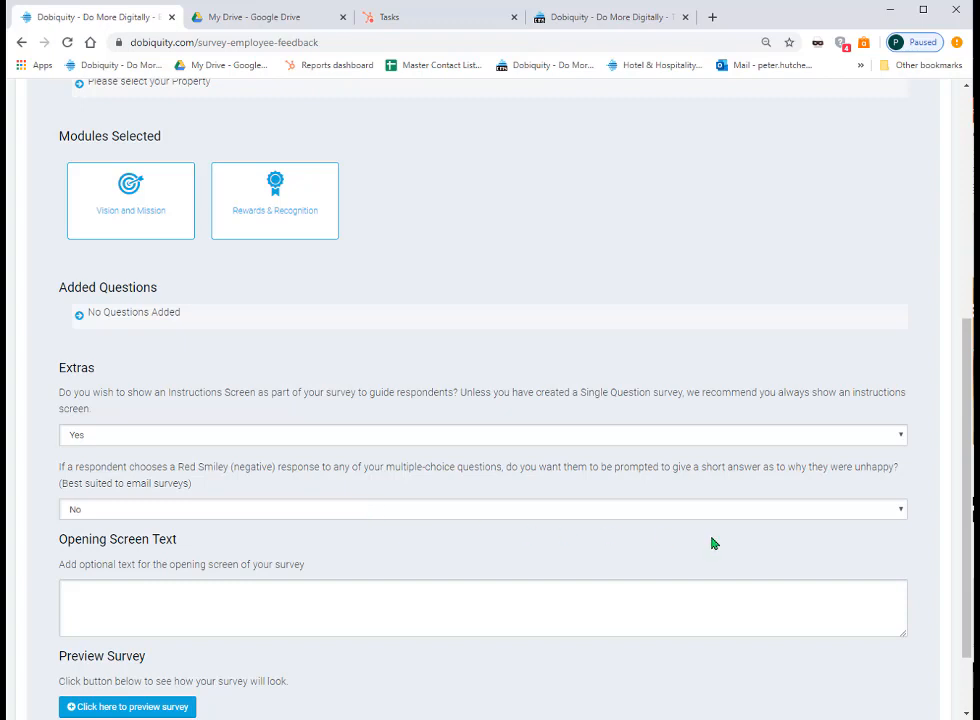
left_click(901, 515)
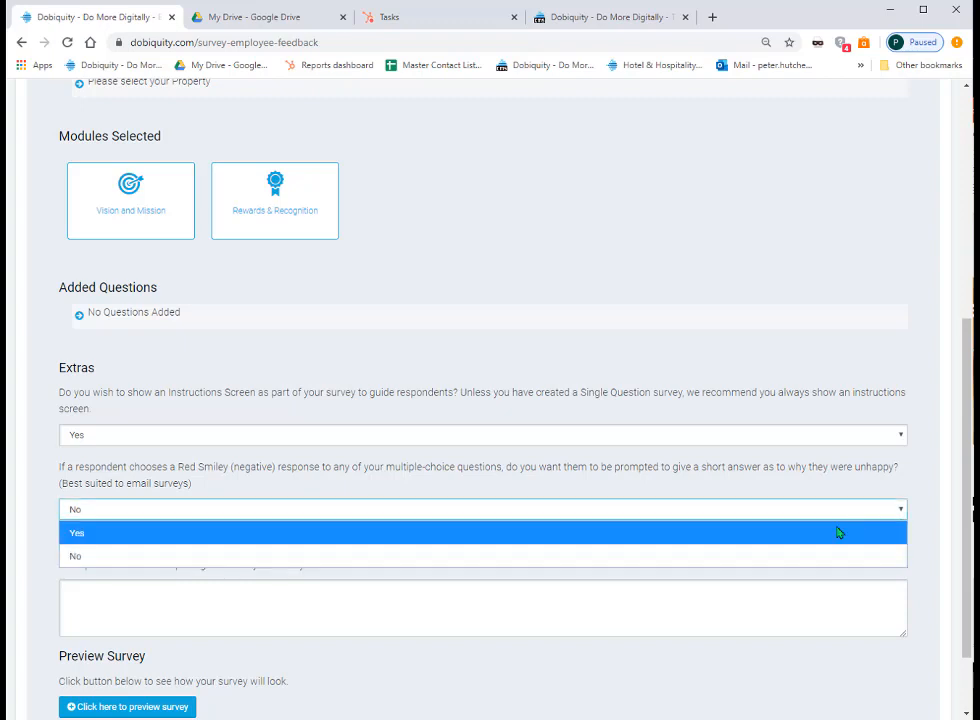
left_click(693, 536)
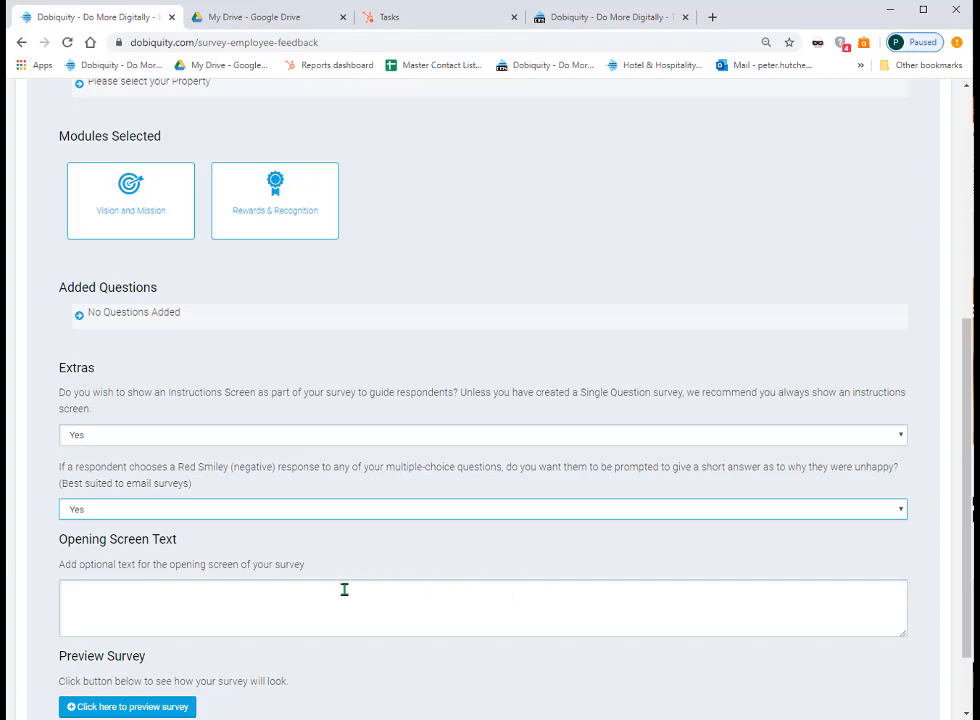
Step: Enter "Please complete our survey" as the opening screen text, finish creating the survey and dismiss the confirmation
left_click(191, 591)
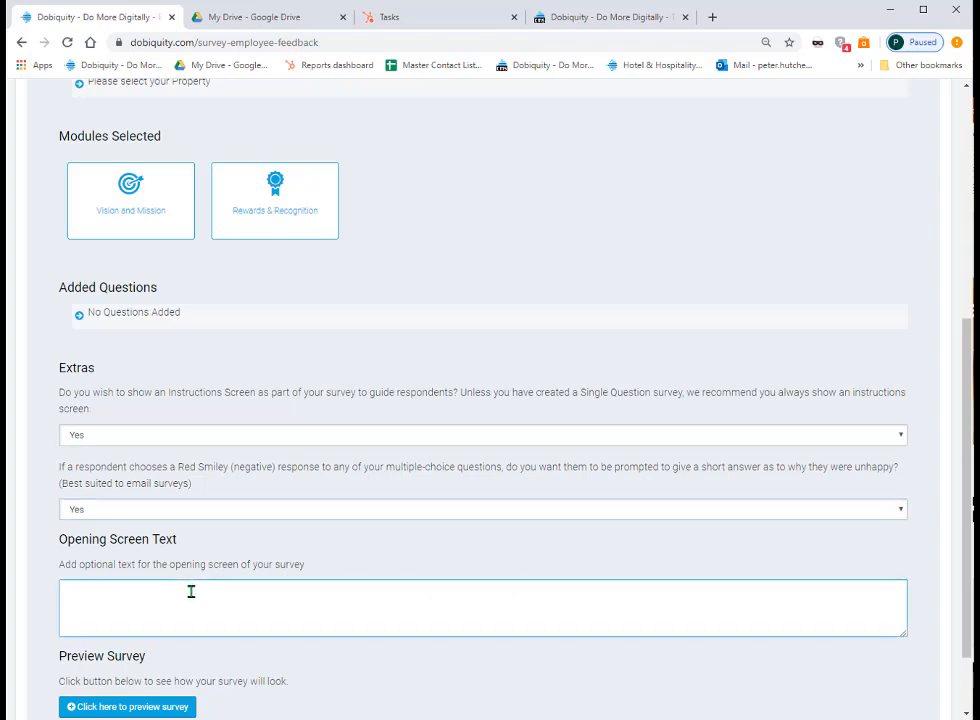
type("Please complete our survey")
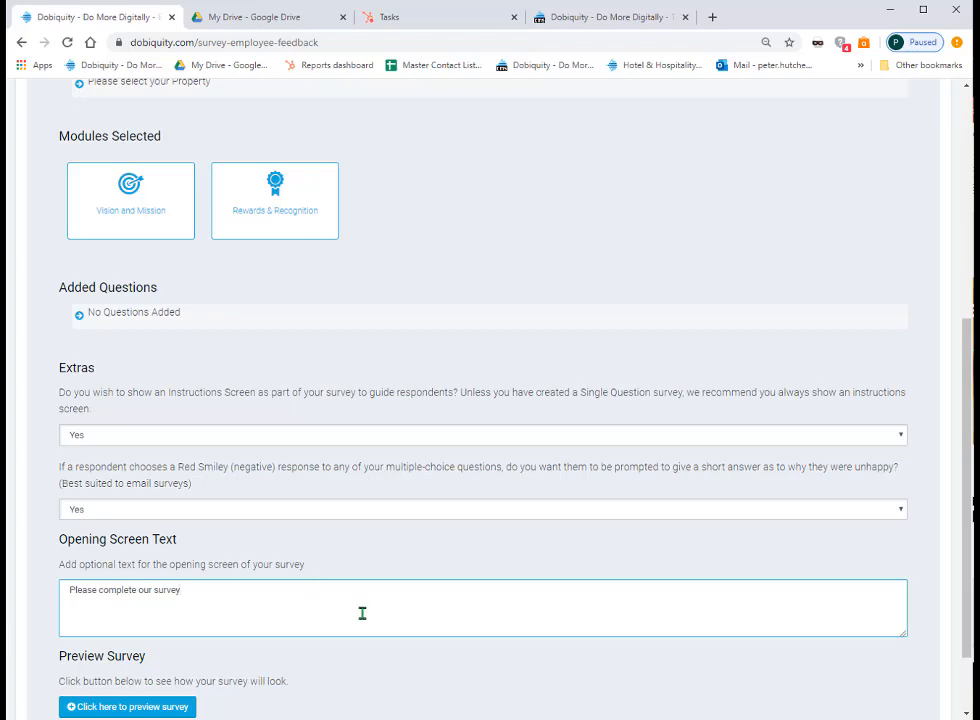
scroll(372, 595, "down", 1)
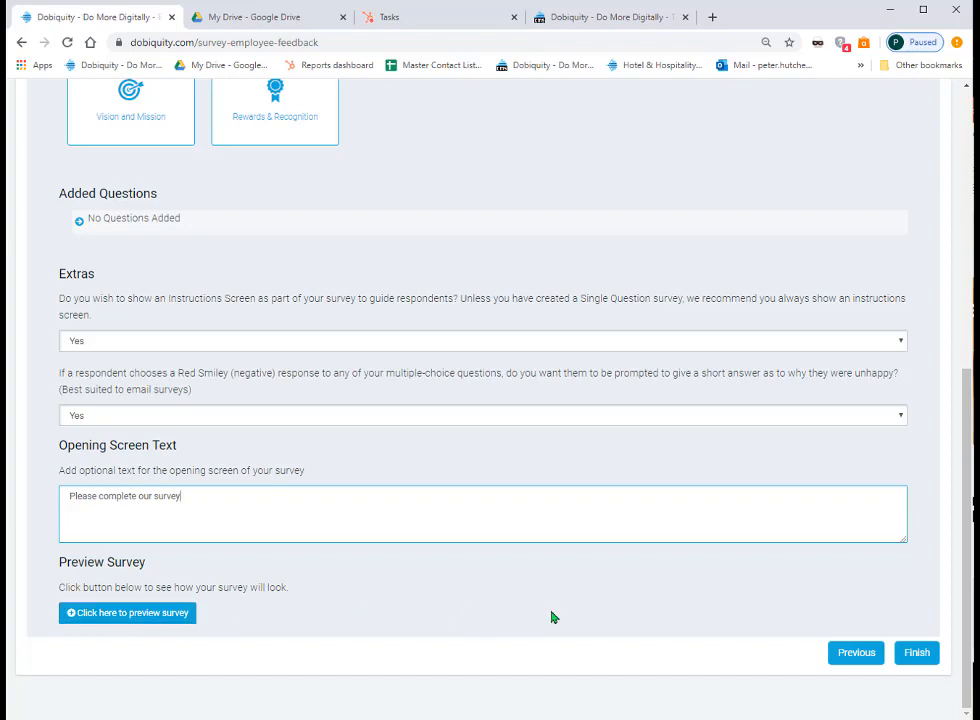
left_click(917, 654)
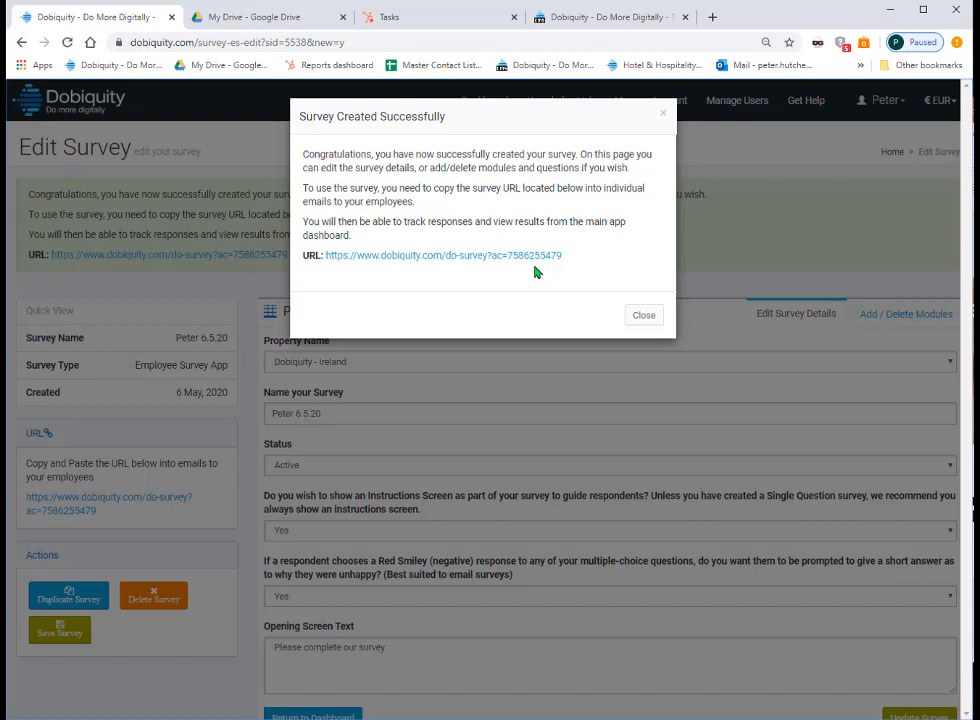
left_click(648, 318)
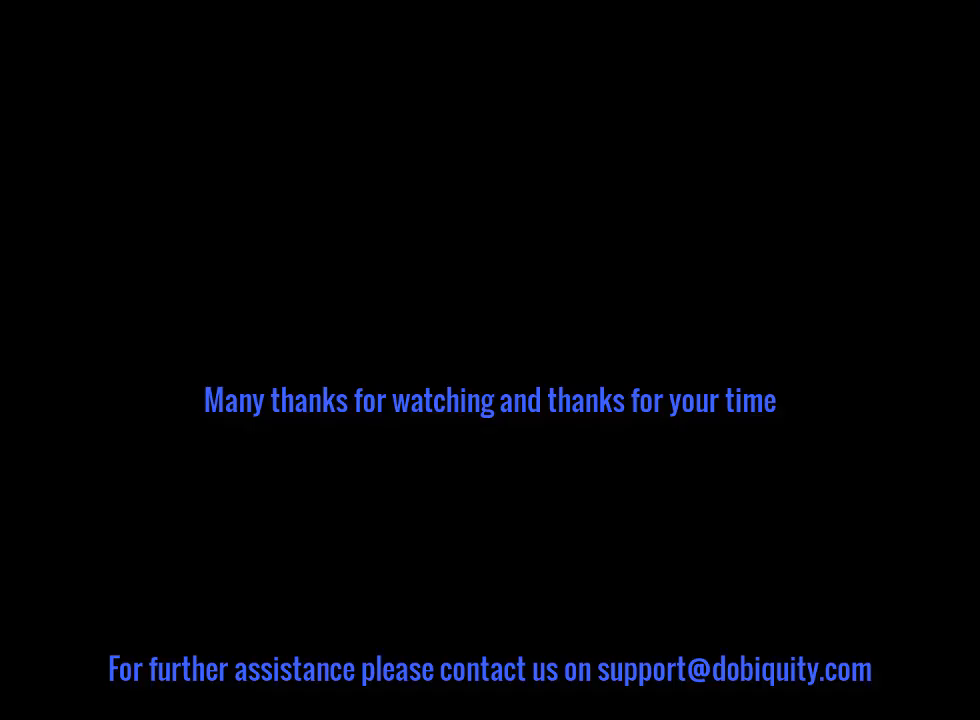